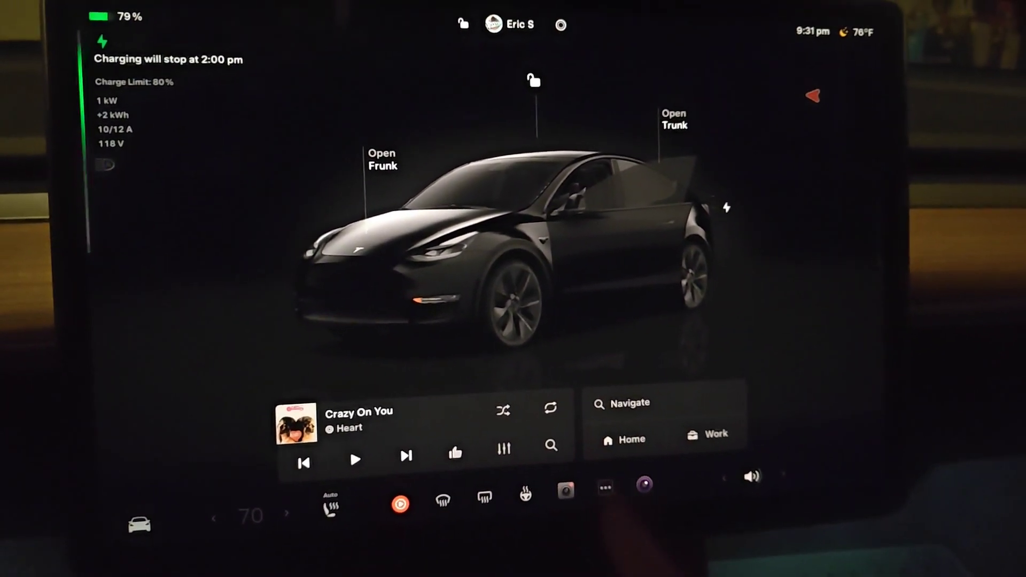
Show the full app launcher over the car view from the bottom bar.
click(609, 498)
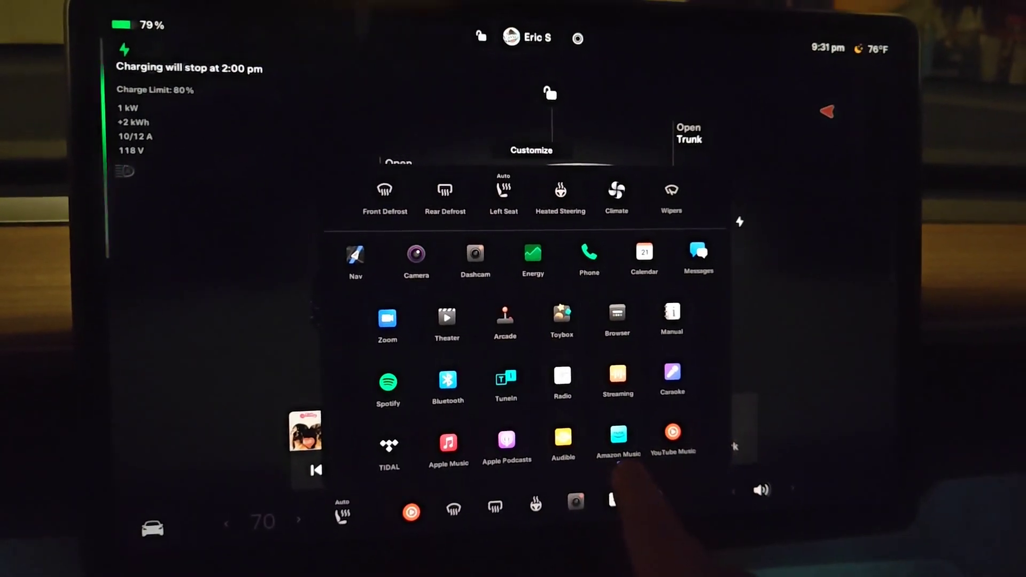
Drag Amazon Music from the launcher into the bottom My Apps dock.
drag(626, 444, 663, 504)
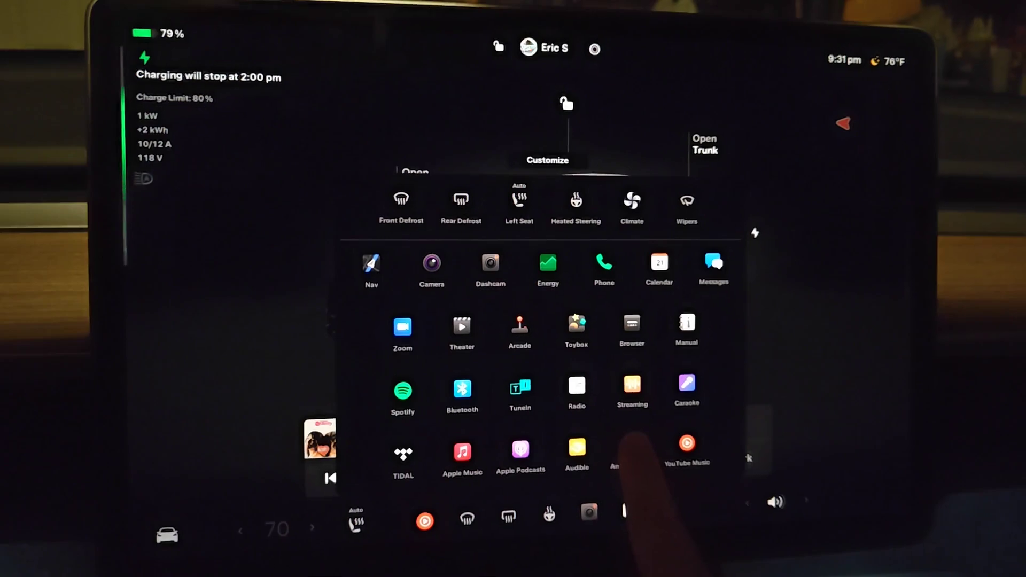
mouse_move(637, 454)
mouse_down()
mouse_move(533, 469)
mouse_move(470, 509)
mouse_up()
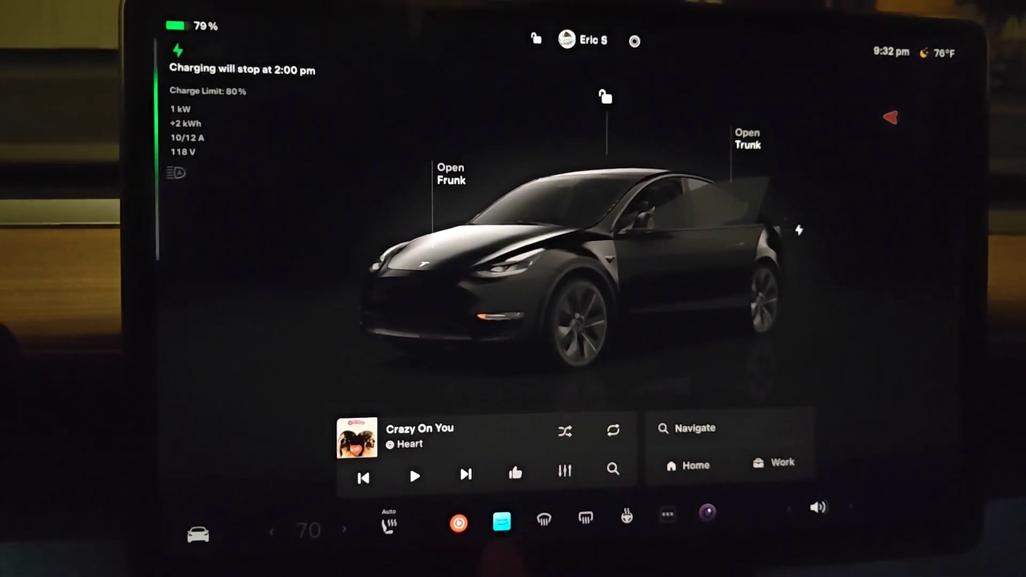
Launch Amazon Music from its new dock icon beside the car view.
click(492, 524)
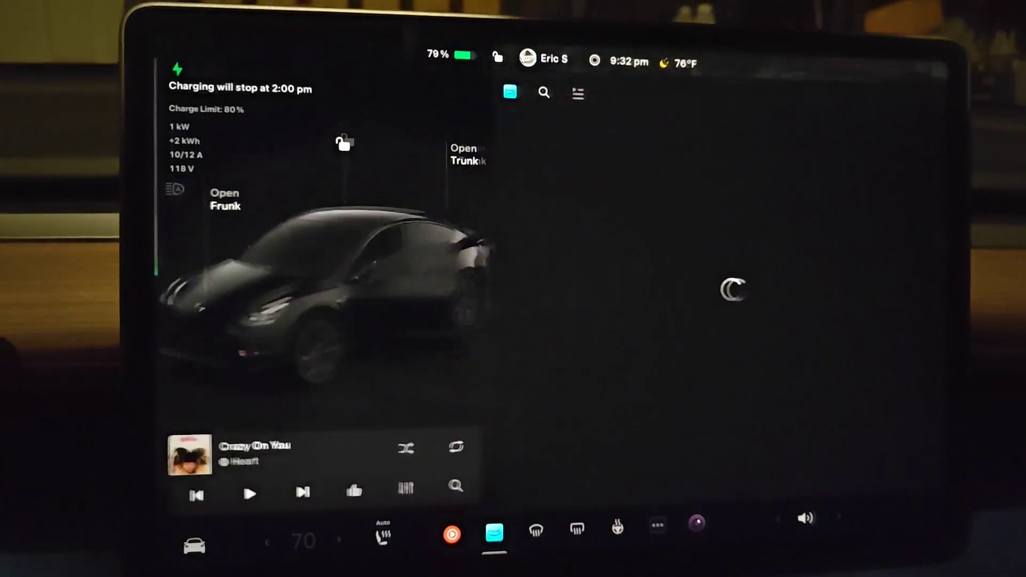